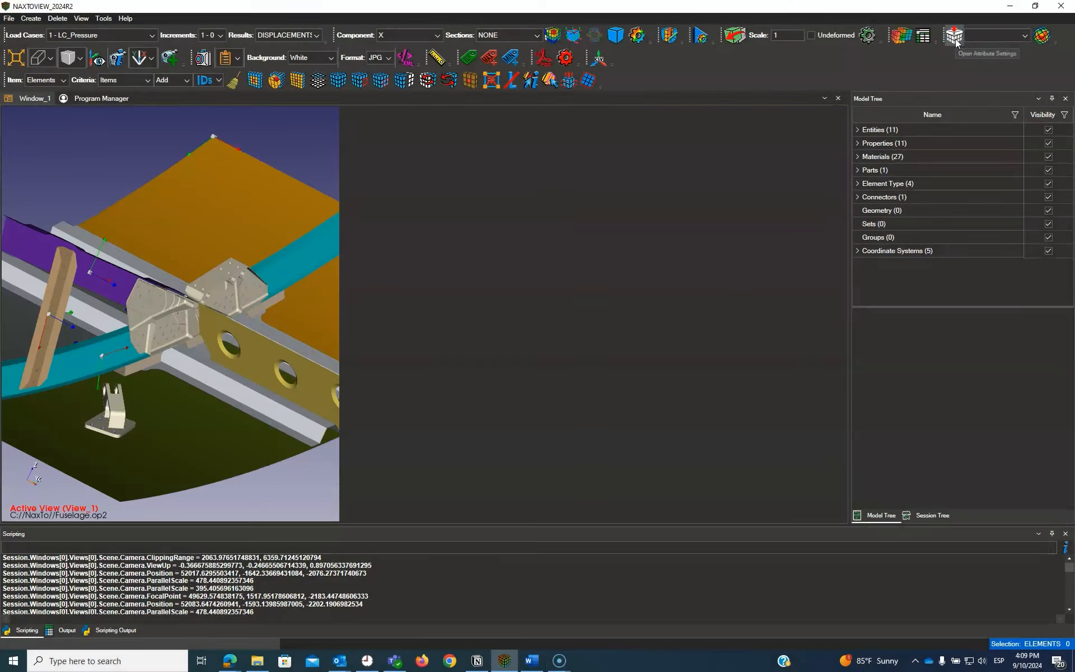
Step: Look through the attribute settings, the Imported and Derived attribute types, and the list of attributes available for plotting
{"action": "left_click", "coordinate": [955, 35]}
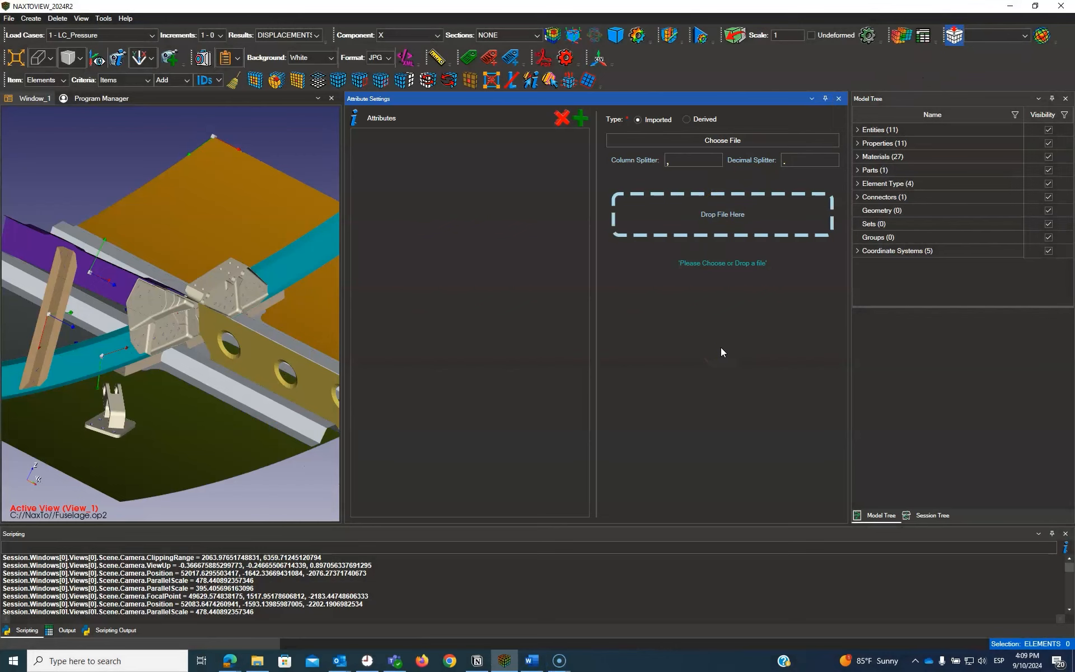
{"action": "left_click", "coordinate": [838, 99]}
{"action": "left_click", "coordinate": [1024, 36]}
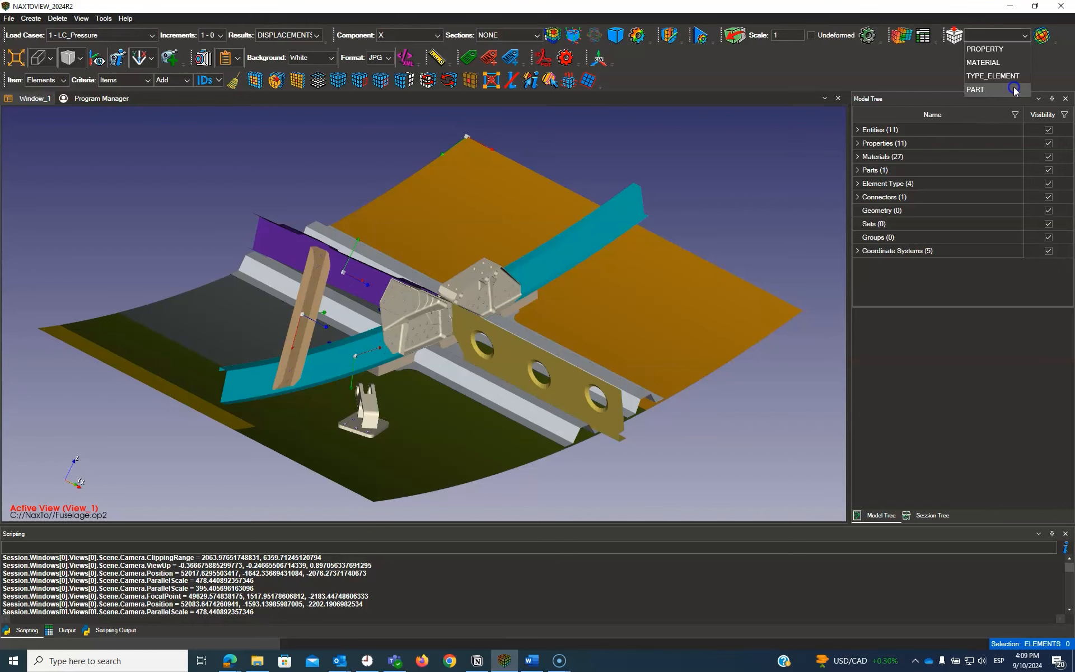
{"action": "left_click", "coordinate": [1062, 27]}
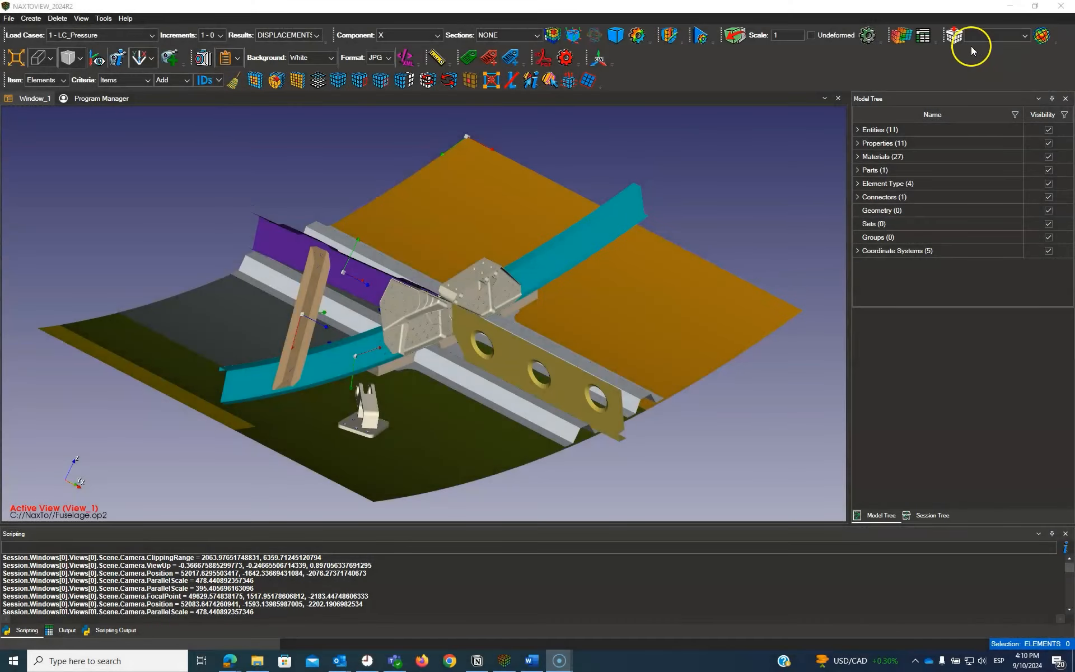
{"action": "left_click", "coordinate": [955, 38]}
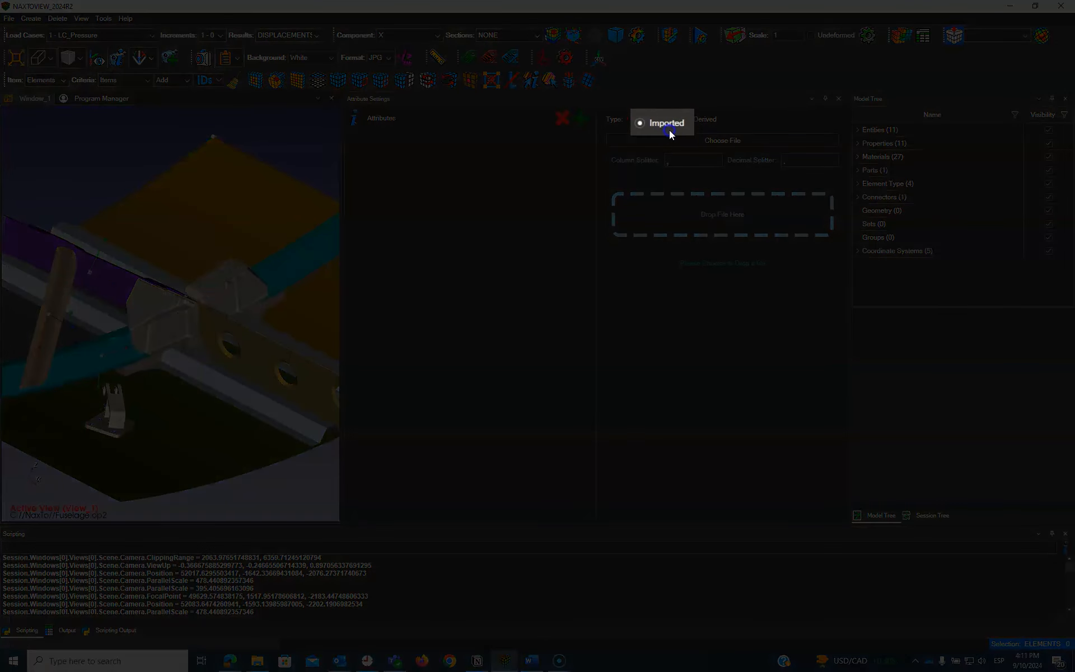
{"action": "left_click", "coordinate": [704, 120]}
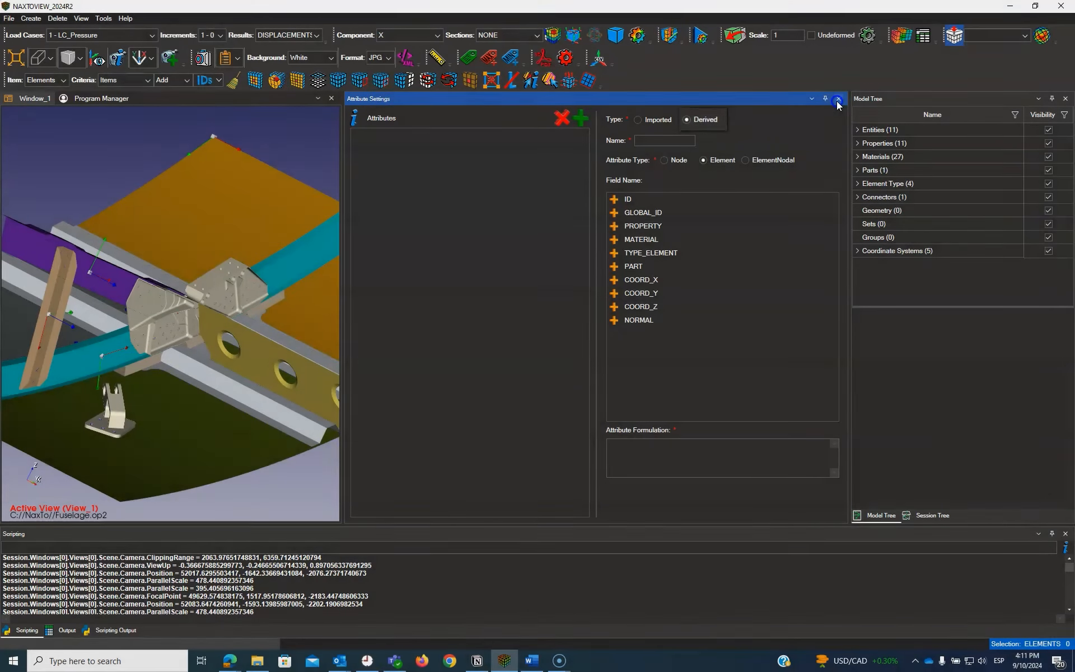
{"action": "left_click", "coordinate": [838, 99]}
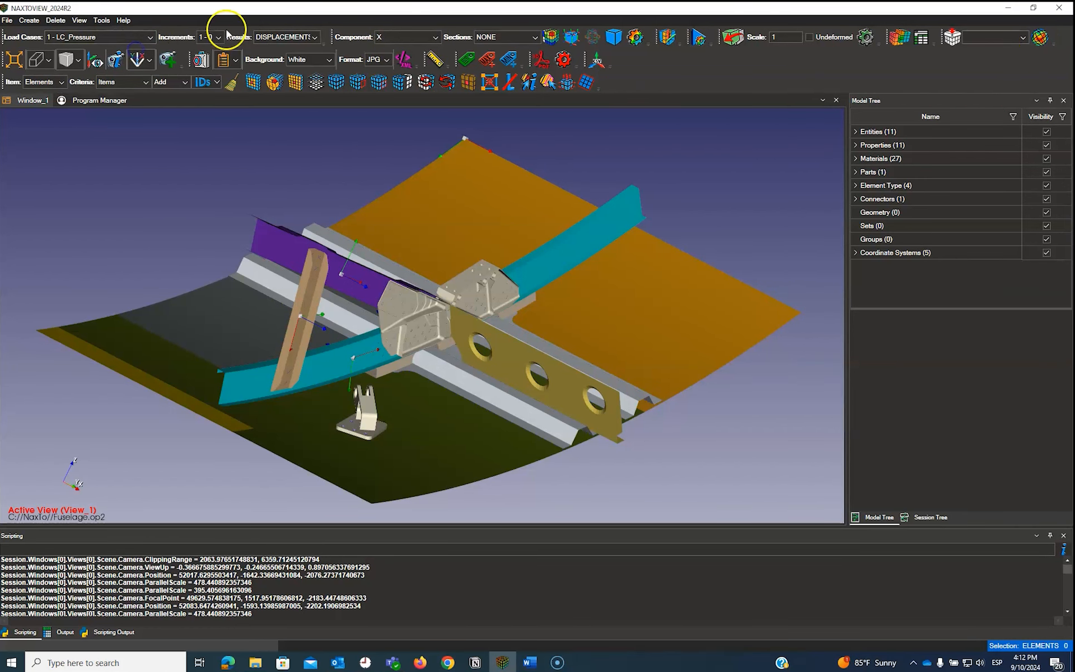
Step: Plot the STRESSES result for component XX on the model, with all sections selected
{"action": "left_click", "coordinate": [313, 38]}
{"action": "left_click", "coordinate": [287, 77]}
{"action": "left_click", "coordinate": [435, 39]}
{"action": "left_click", "coordinate": [436, 40]}
{"action": "left_click", "coordinate": [537, 38]}
{"action": "left_click", "coordinate": [538, 39]}
{"action": "left_click", "coordinate": [552, 37]}
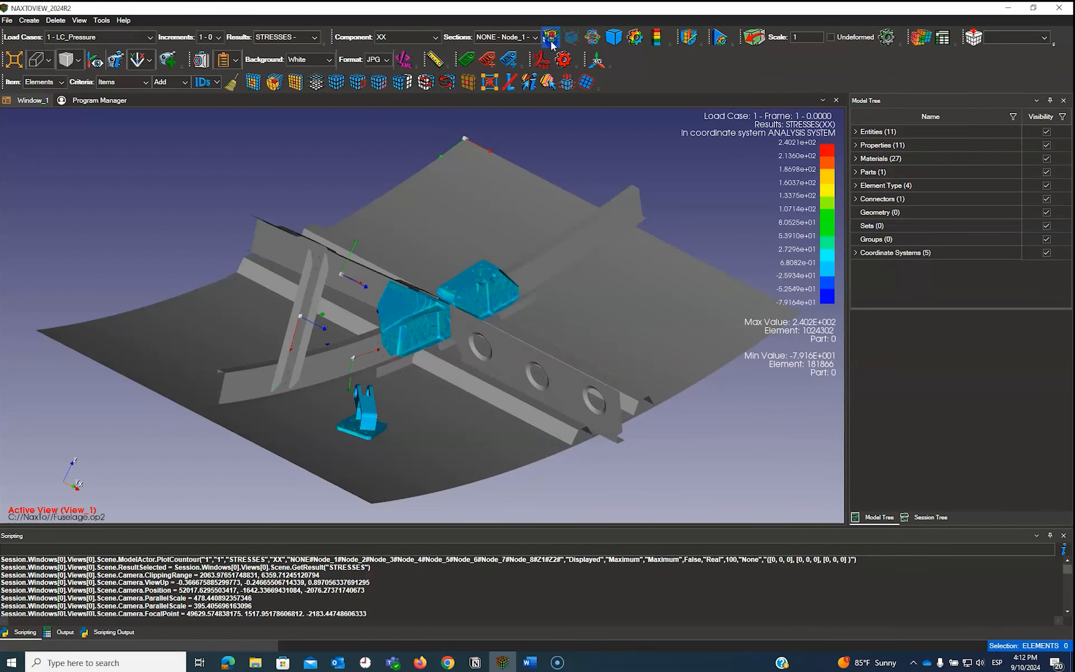
Step: Create an attribute from the current STRESSES XX contour and select it for plotting
{"action": "left_click", "coordinate": [1052, 60]}
{"action": "left_click", "coordinate": [1044, 37]}
{"action": "left_click", "coordinate": [848, 105]}
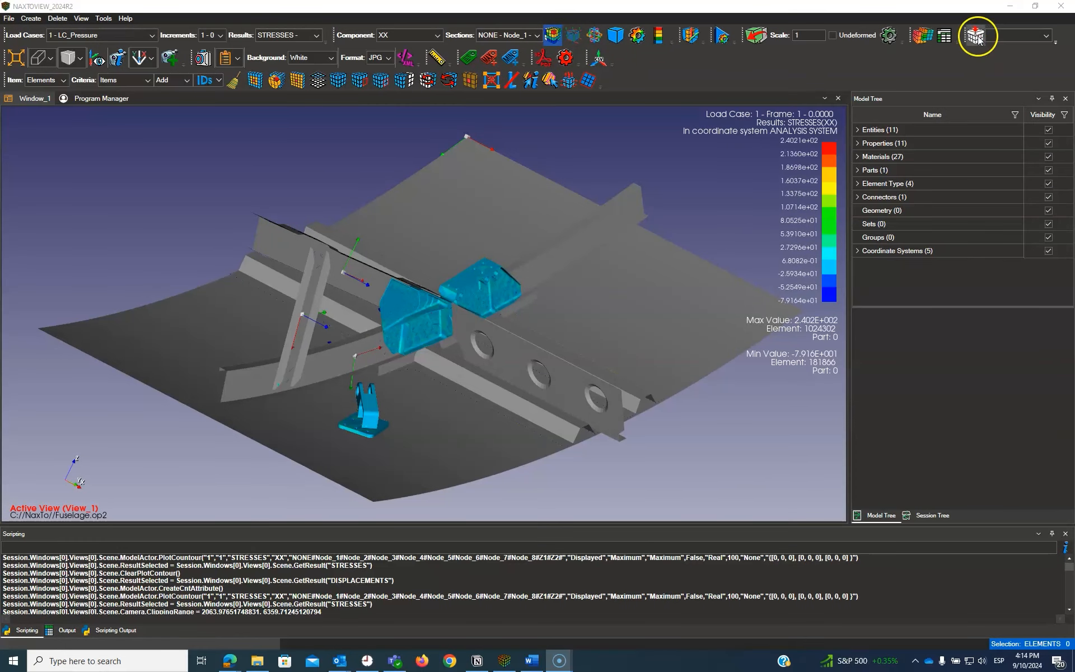
Step: In the attribute settings, load Imported_Attribute.csv as the source file for an imported attribute
{"action": "left_click", "coordinate": [976, 36]}
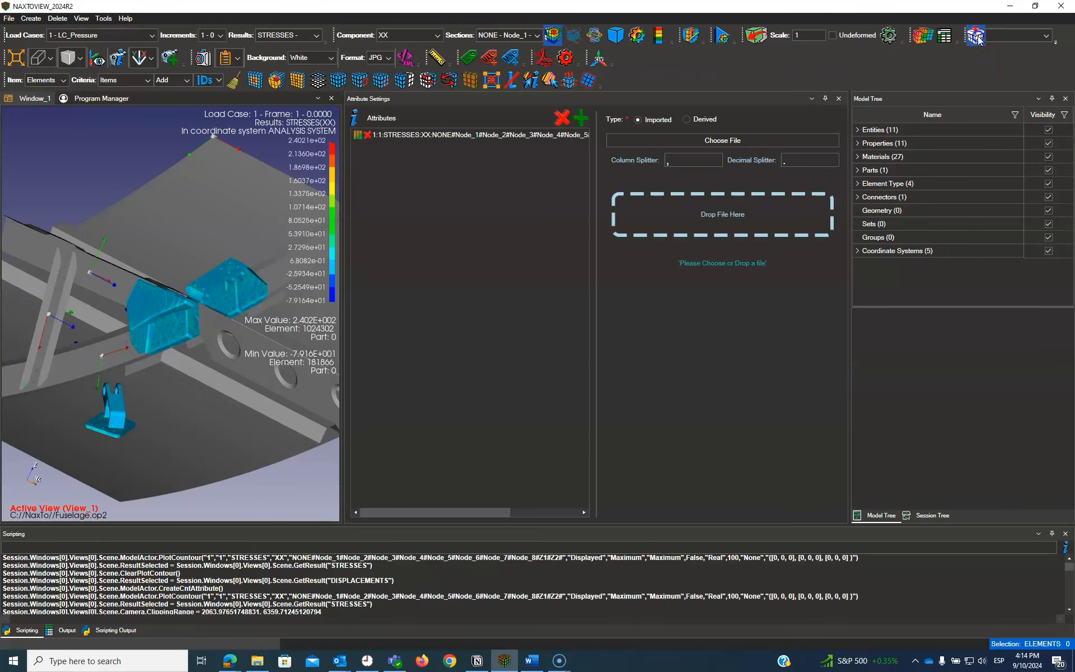
{"action": "left_click", "coordinate": [656, 120]}
{"action": "left_click", "coordinate": [665, 141]}
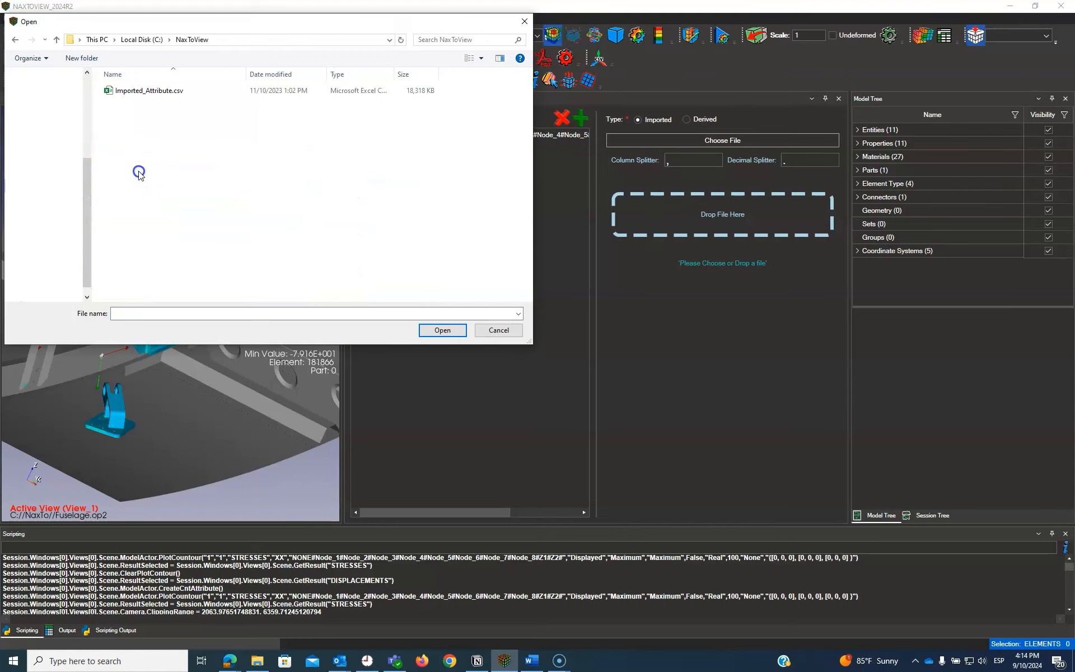
{"action": "left_click", "coordinate": [150, 91]}
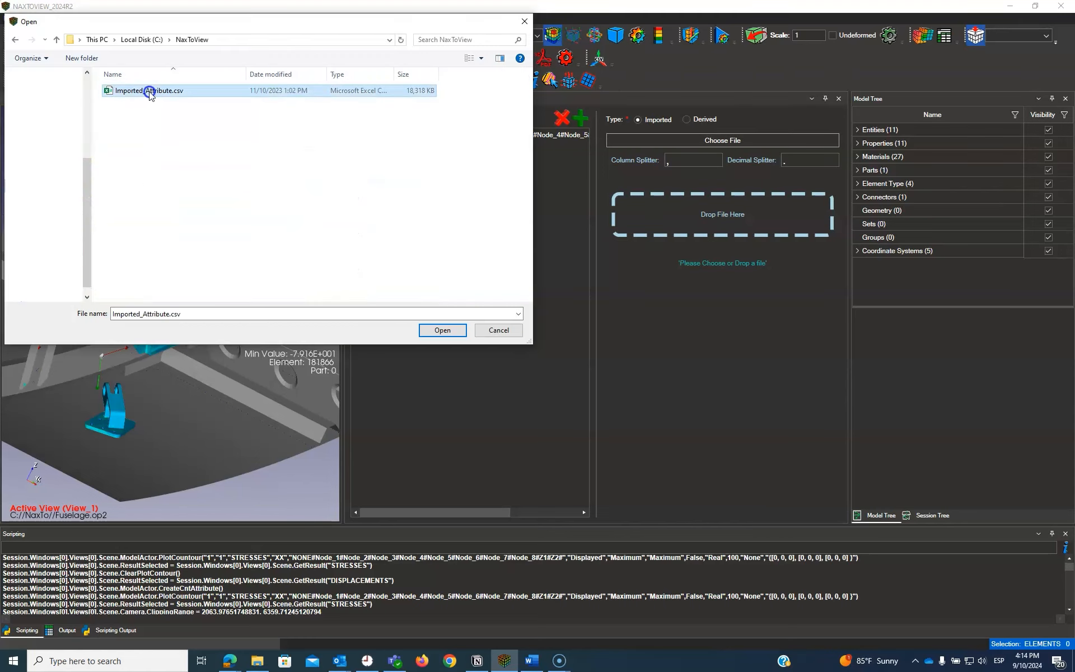
{"action": "left_click", "coordinate": [439, 331]}
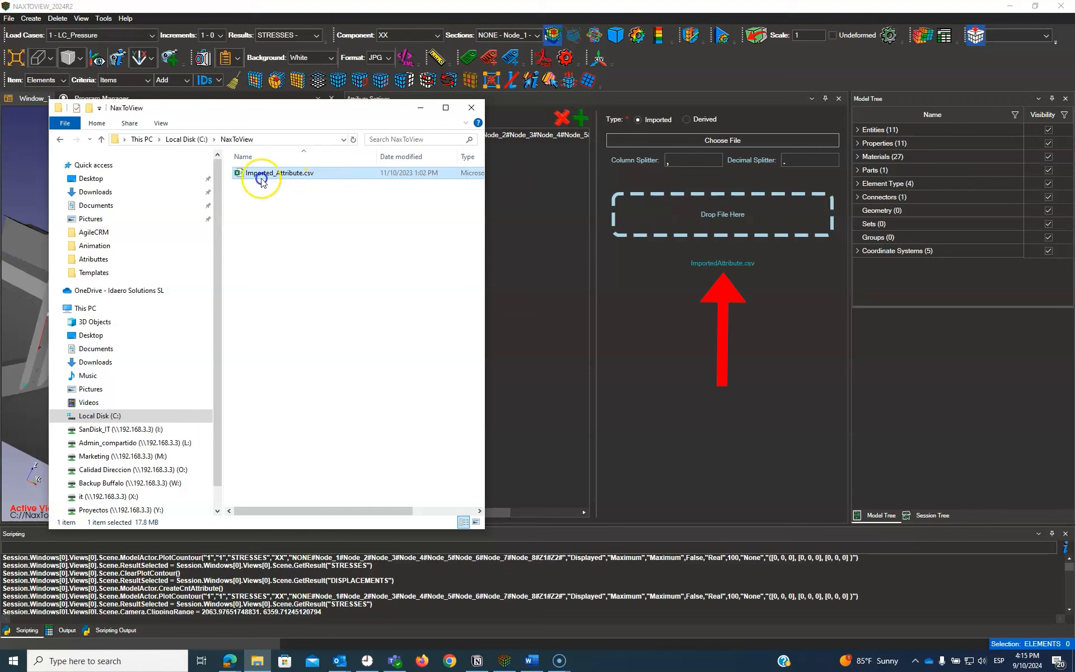
{"action": "left_click_drag", "start_coordinate": [261, 174], "coordinate": [698, 206]}
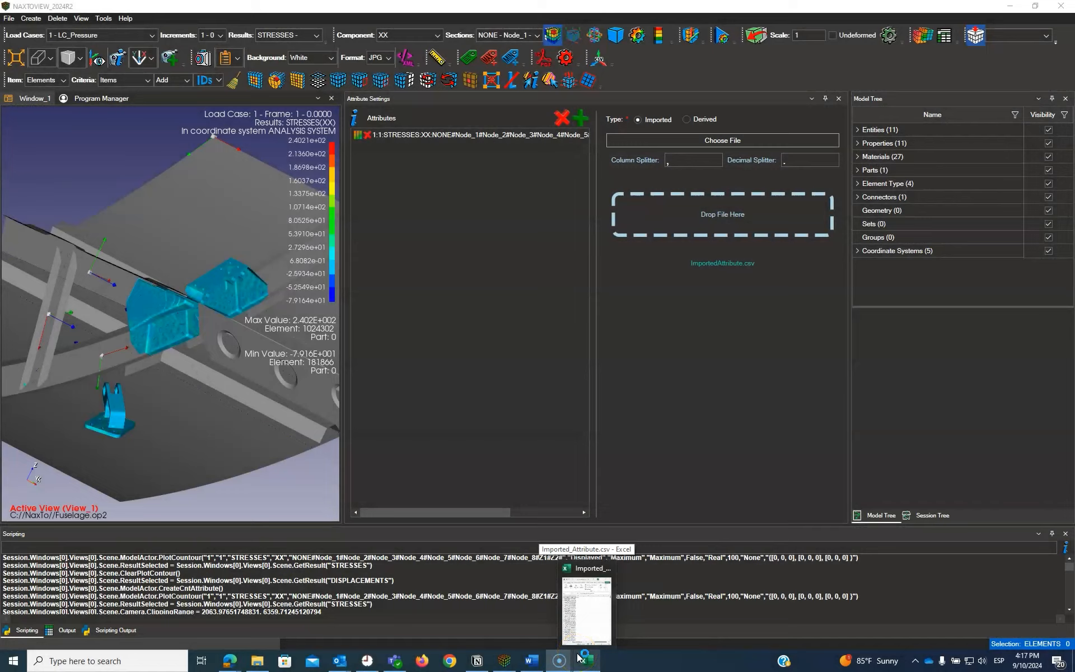
Step: Check the separators in Imported_Attribute.csv in Excel and try to import the attribute with a comma as column splitter
{"action": "left_click", "coordinate": [580, 652]}
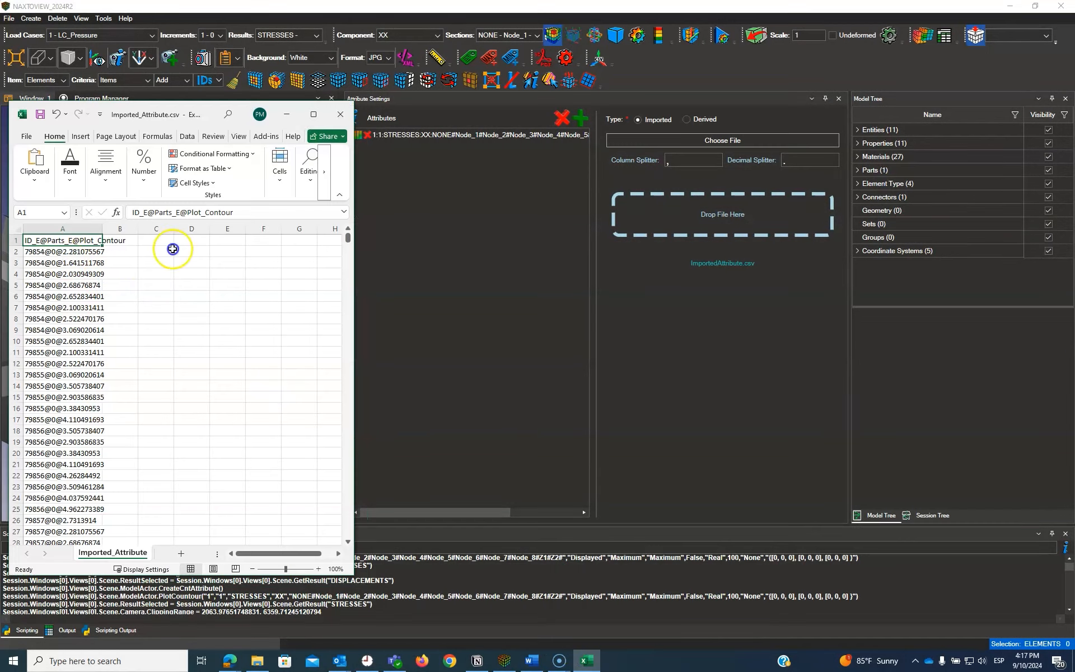
{"action": "left_click", "coordinate": [579, 119]}
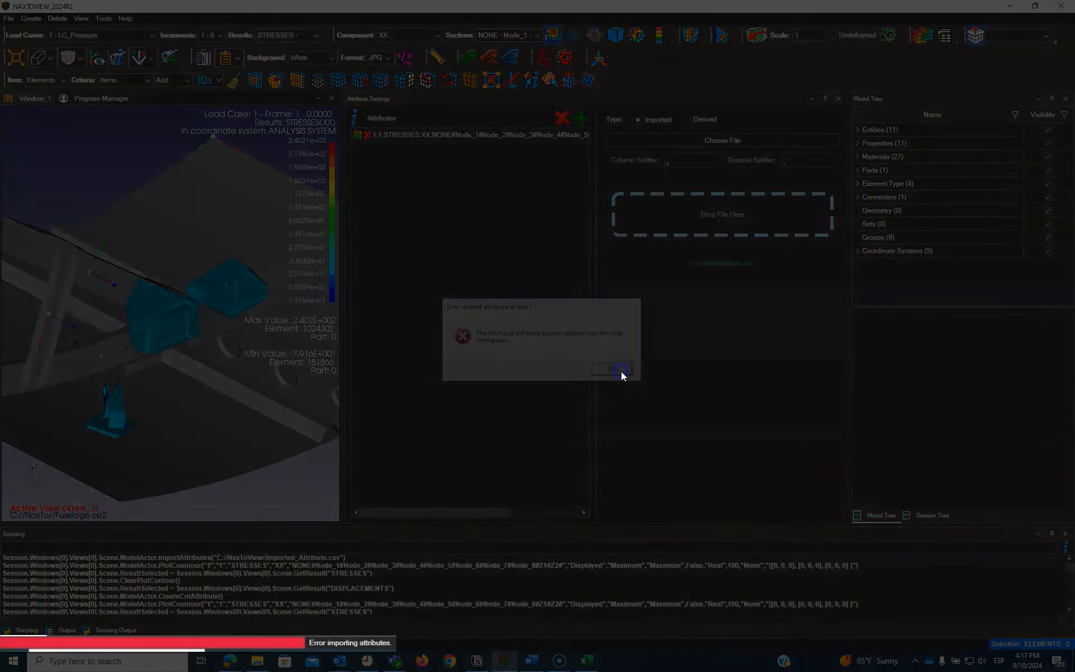
{"action": "left_click", "coordinate": [619, 371]}
Step: Import the attribute file with @ as the column splitter and plot the Plot_Contour attribute on the model
{"action": "left_click", "coordinate": [586, 660]}
{"action": "left_click", "coordinate": [679, 161]}
{"action": "key", "text": "BackSpace"}
{"action": "type", "text": "@"}
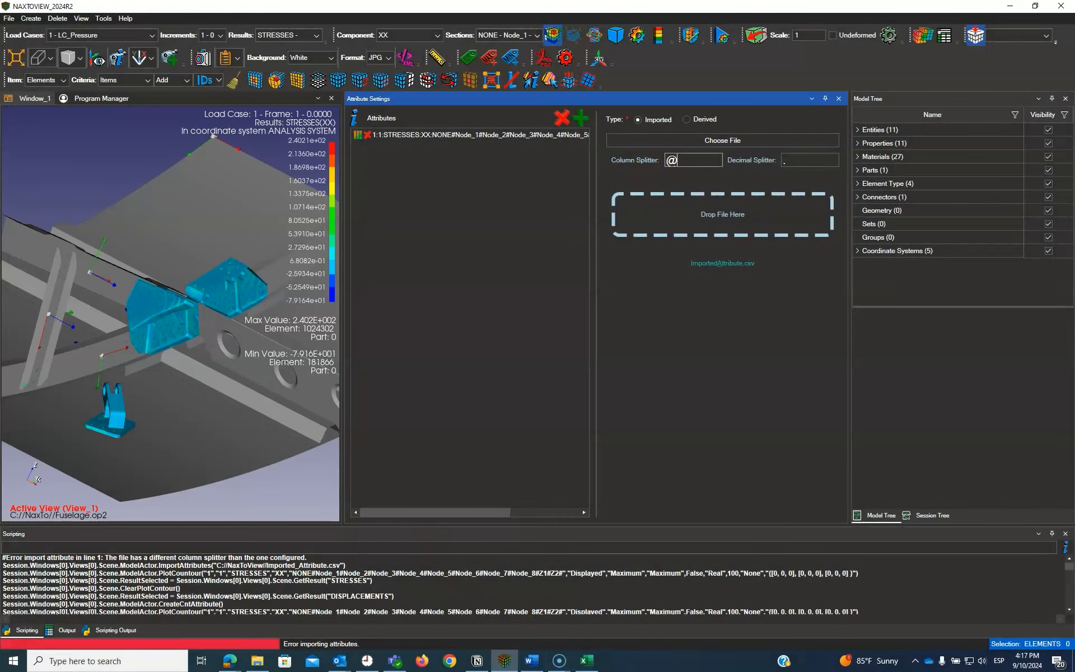
{"action": "left_click", "coordinate": [581, 117]}
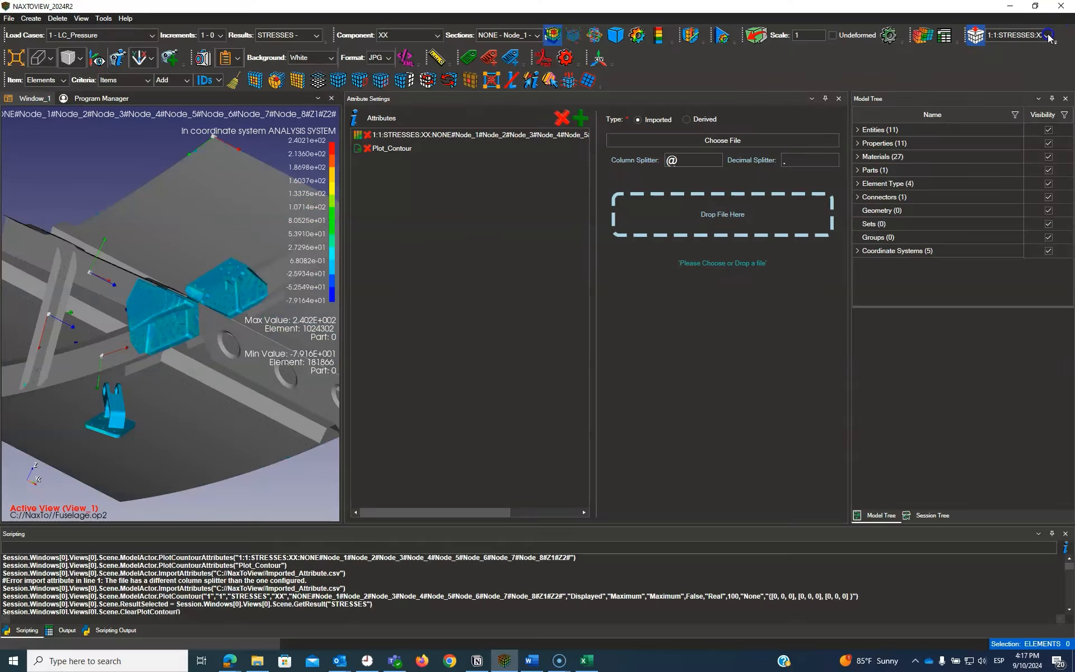
{"action": "left_click", "coordinate": [1045, 35]}
{"action": "left_click", "coordinate": [731, 119]}
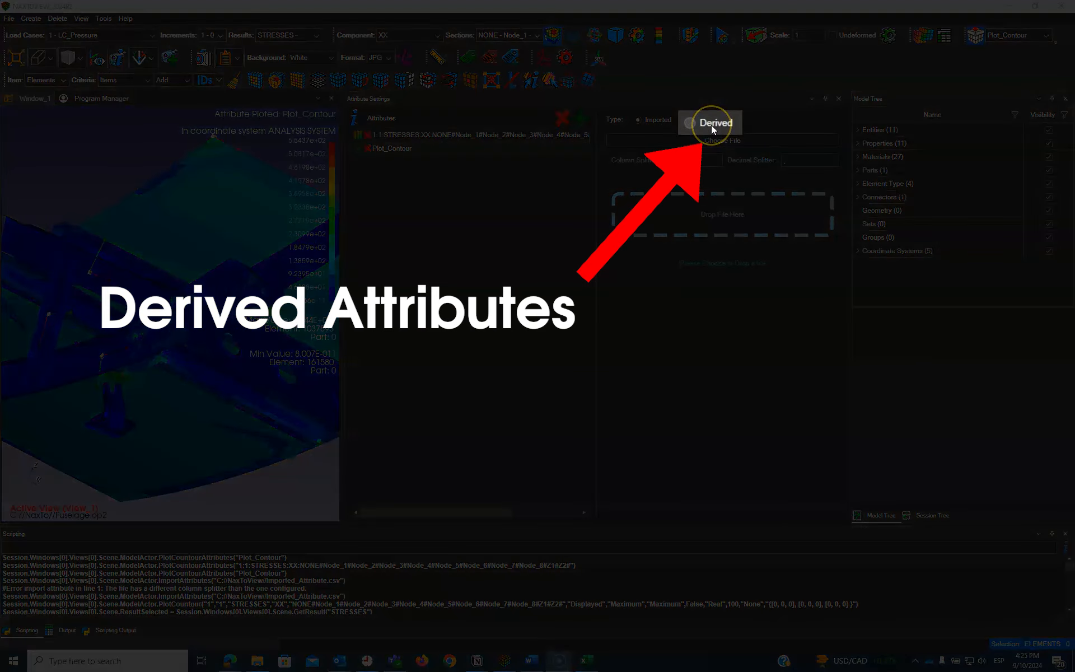
Step: Start a derived attribute and name it Plot_Contour1
{"action": "left_click", "coordinate": [690, 122]}
{"action": "left_click", "coordinate": [687, 140]}
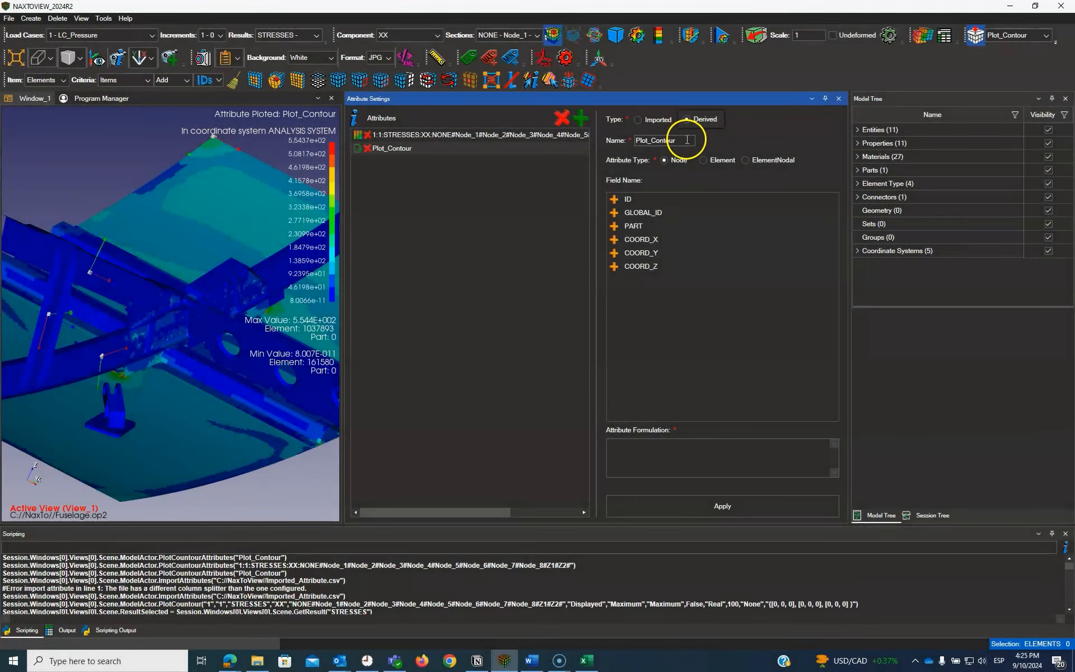
{"action": "left_click", "coordinate": [687, 140]}
{"action": "type", "text": "1"}
{"action": "left_click", "coordinate": [723, 141]}
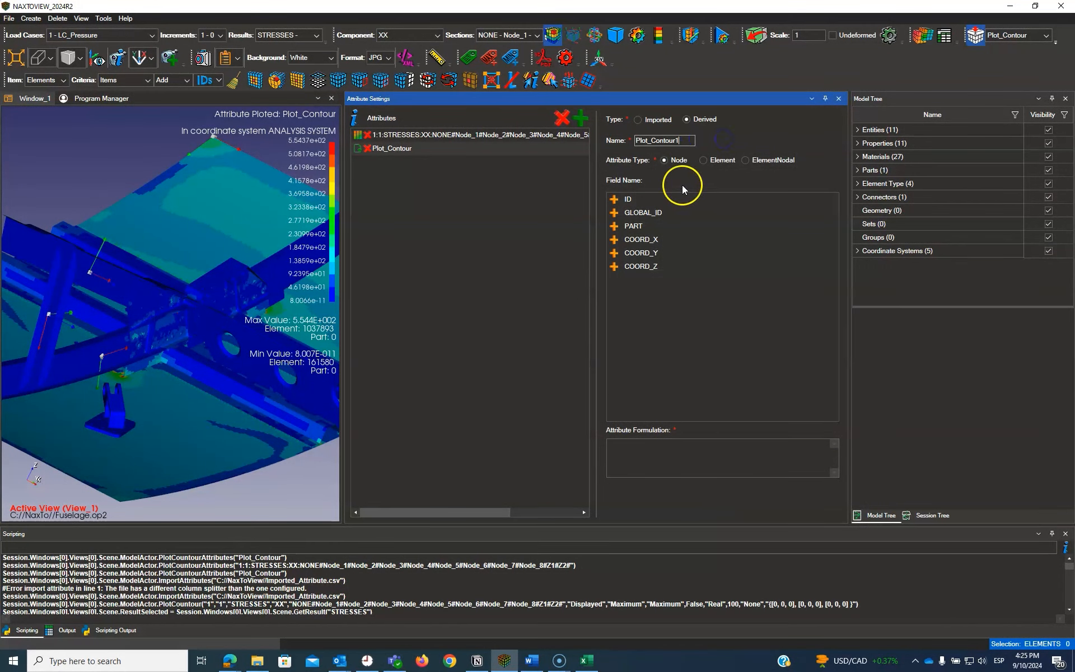
Step: Compare the Element fields, keep Node as the attribute type, and add the ID field to the attribute formulation
{"action": "left_click", "coordinate": [703, 161]}
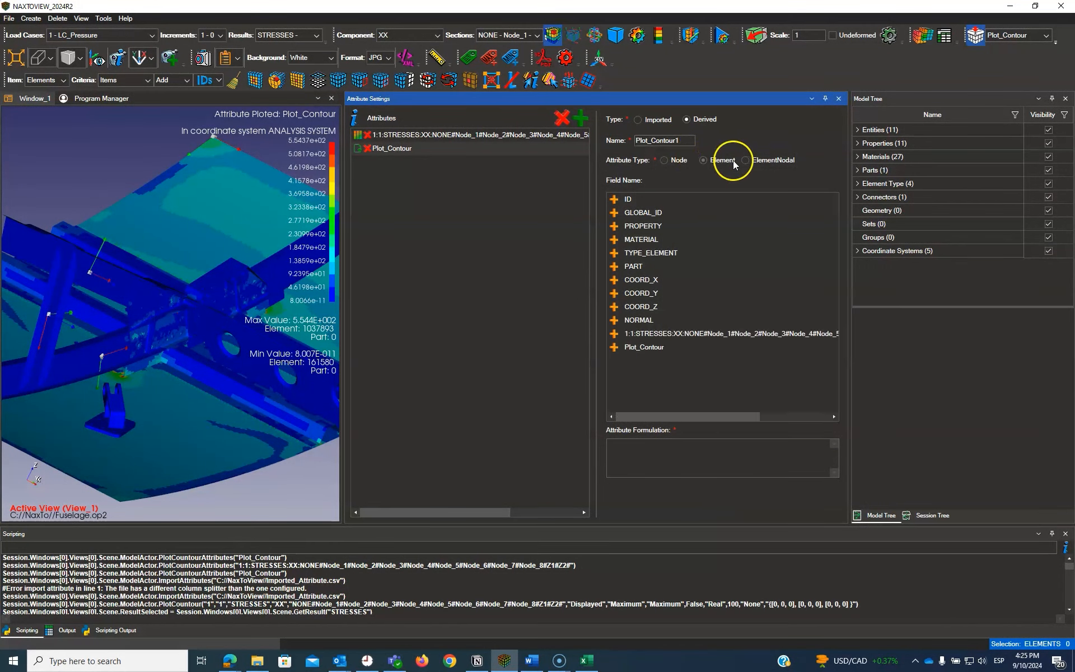
{"action": "left_click", "coordinate": [663, 161]}
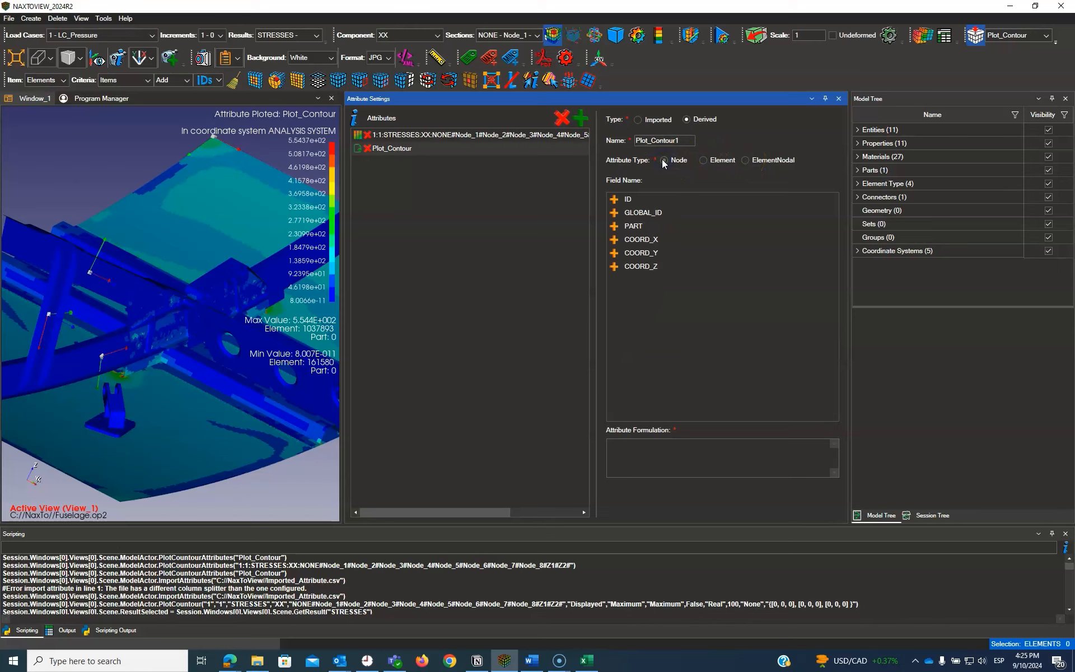
{"action": "left_click", "coordinate": [614, 200]}
{"action": "left_click", "coordinate": [651, 454]}
Step: Read the help section on predefined functions and arithmetic expressions for attributes
{"action": "left_click", "coordinate": [353, 118]}
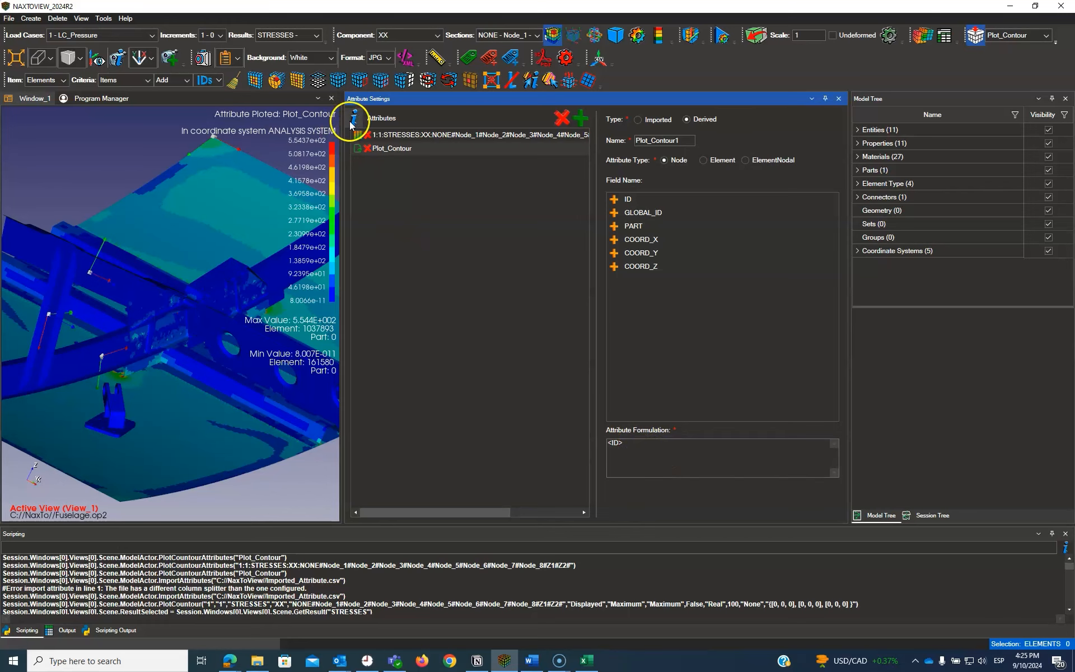
{"action": "scroll", "coordinate": [733, 297], "scroll_direction": "down", "scroll_amount": 10}
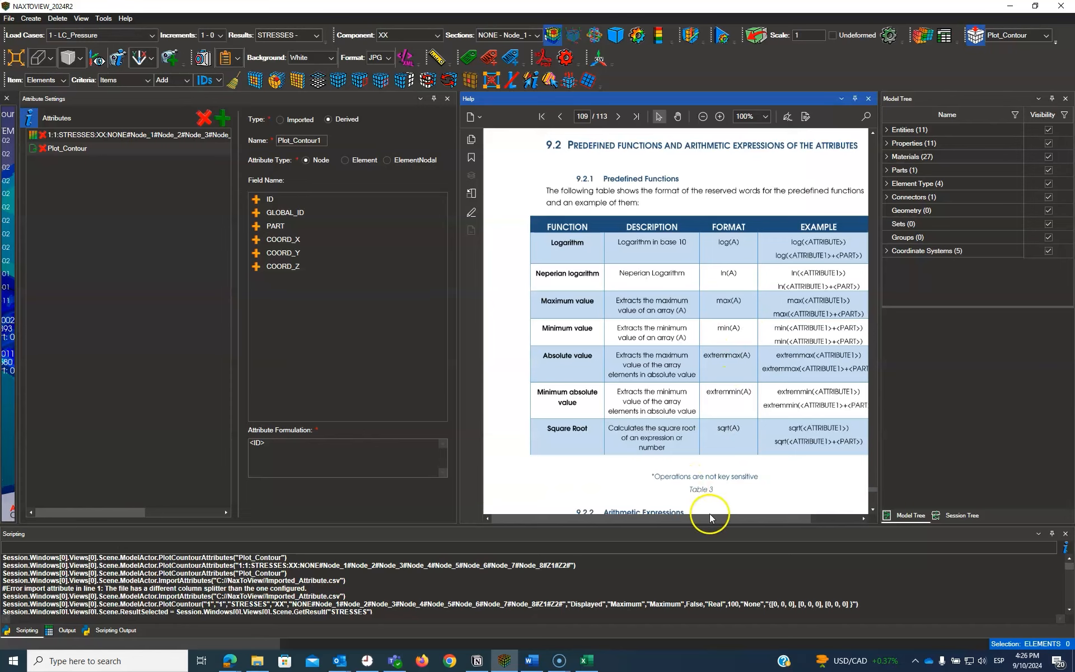
{"action": "left_click_drag", "start_coordinate": [710, 518], "coordinate": [730, 518]}
{"action": "scroll", "coordinate": [721, 393], "scroll_direction": "down", "scroll_amount": 5}
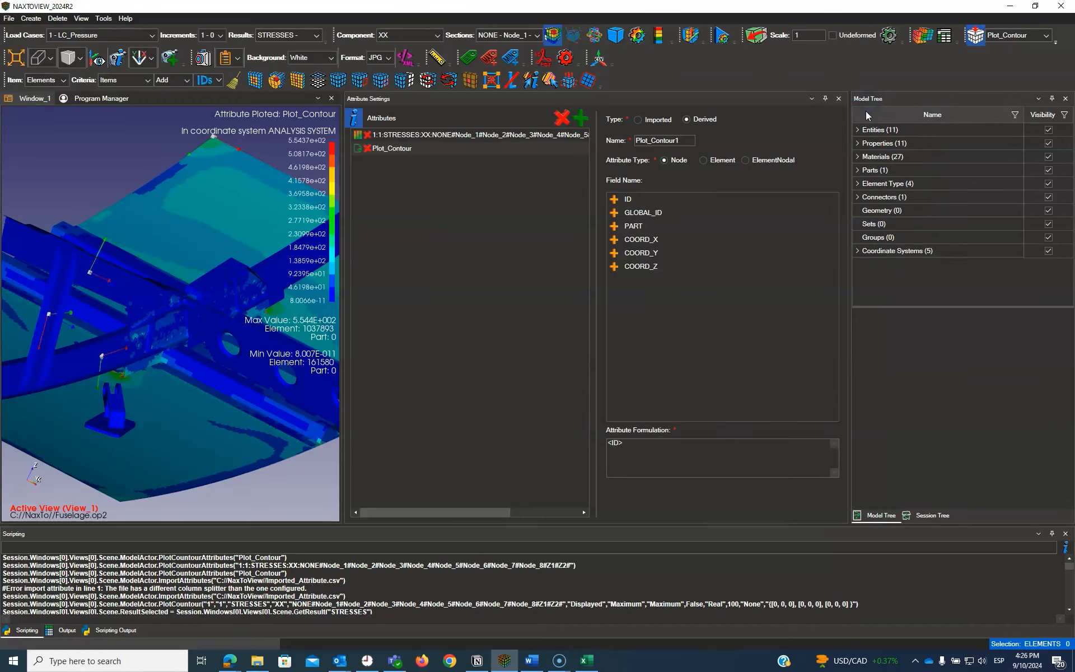
Step: Create the derived attribute Plot_Contour1 with the formulation <ID>*3 and plot it on the model
{"action": "left_click", "coordinate": [650, 444]}
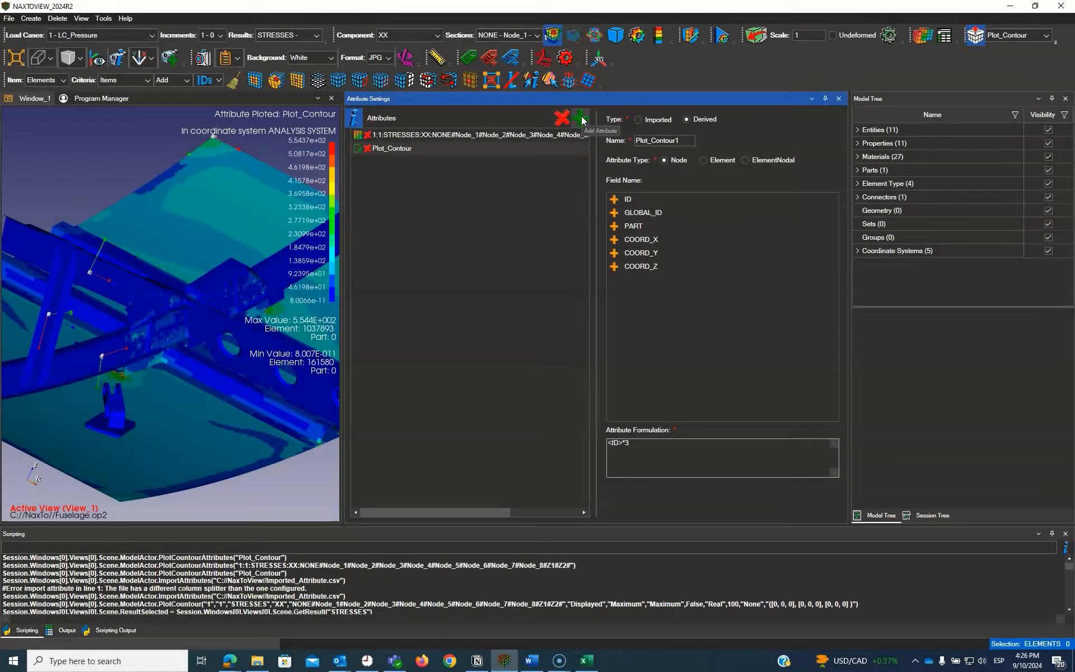
{"action": "left_click", "coordinate": [582, 120]}
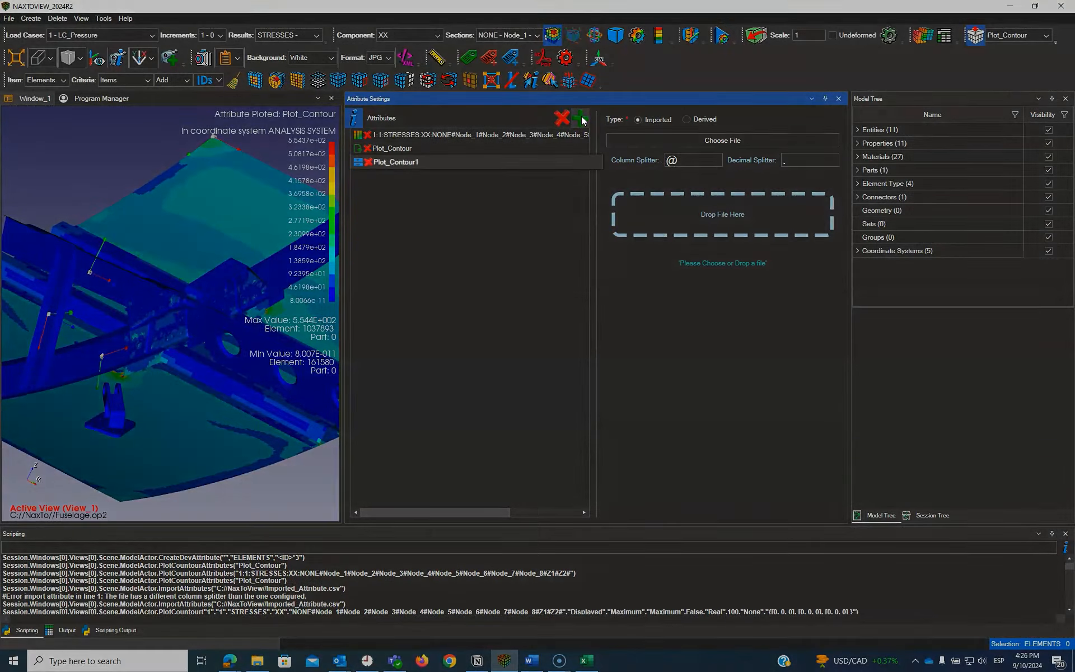
{"action": "left_click", "coordinate": [431, 161]}
{"action": "left_click", "coordinate": [1044, 38]}
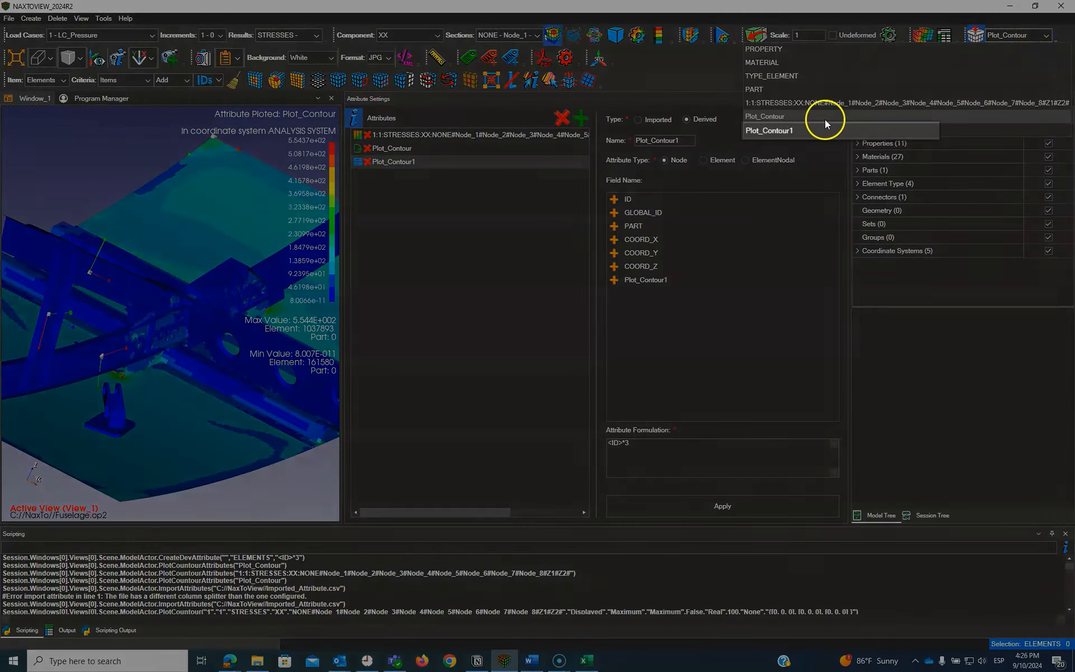
{"action": "left_click", "coordinate": [799, 132]}
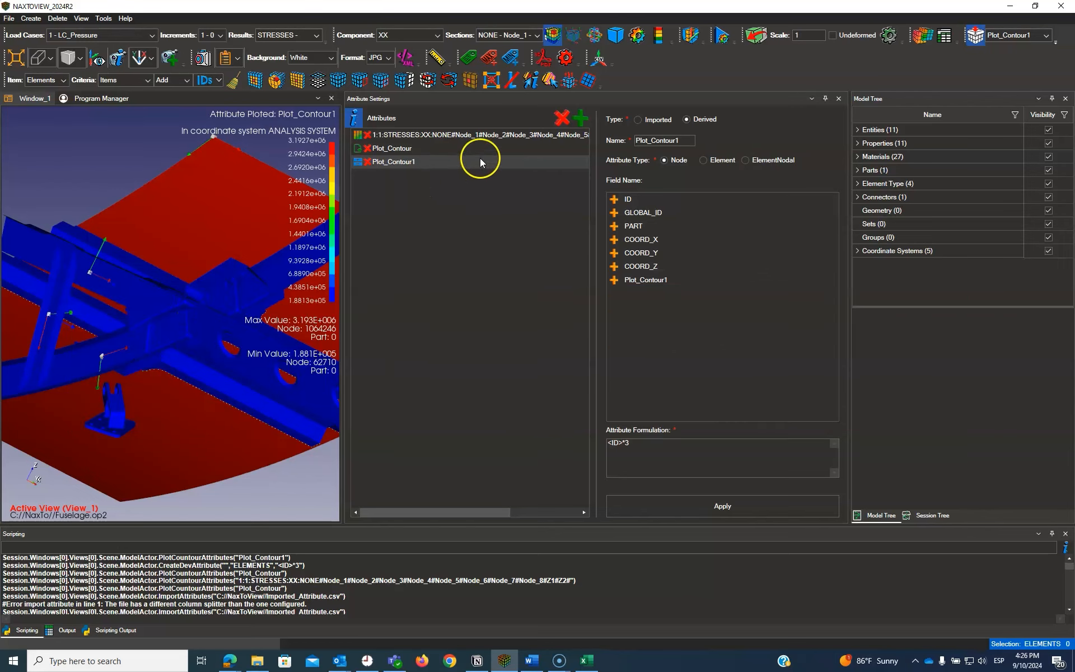
Step: Change the formulation of the Plot_Contour1 attribute to <ID>-3
{"action": "left_click", "coordinate": [469, 160]}
{"action": "left_click", "coordinate": [644, 442]}
{"action": "key", "text": "BackSpace"}
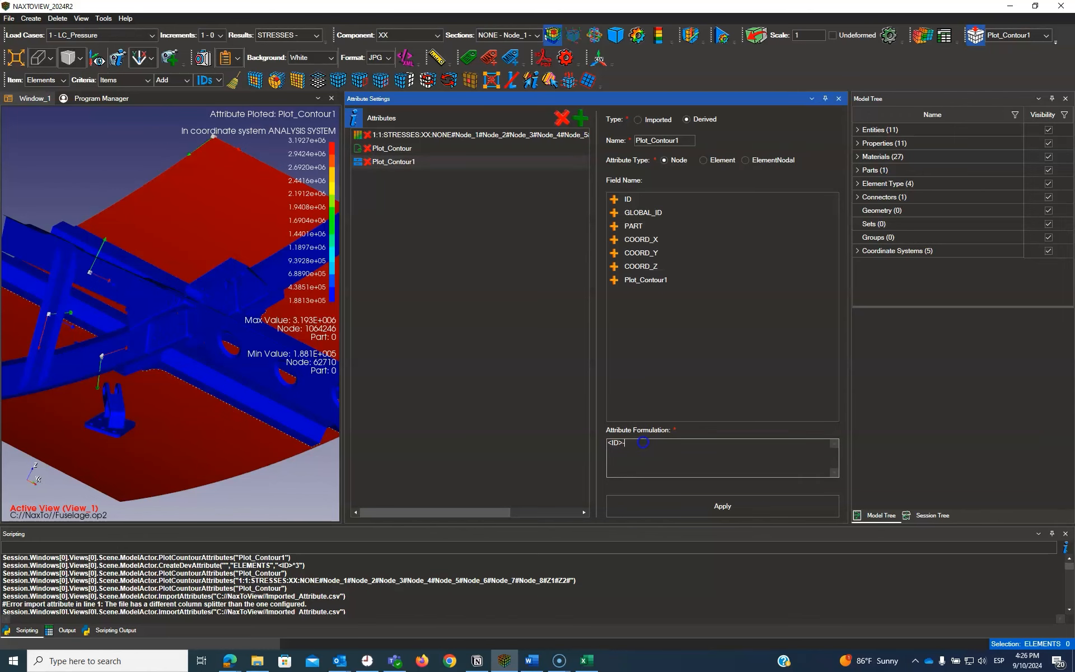
{"action": "type", "text": "3"}
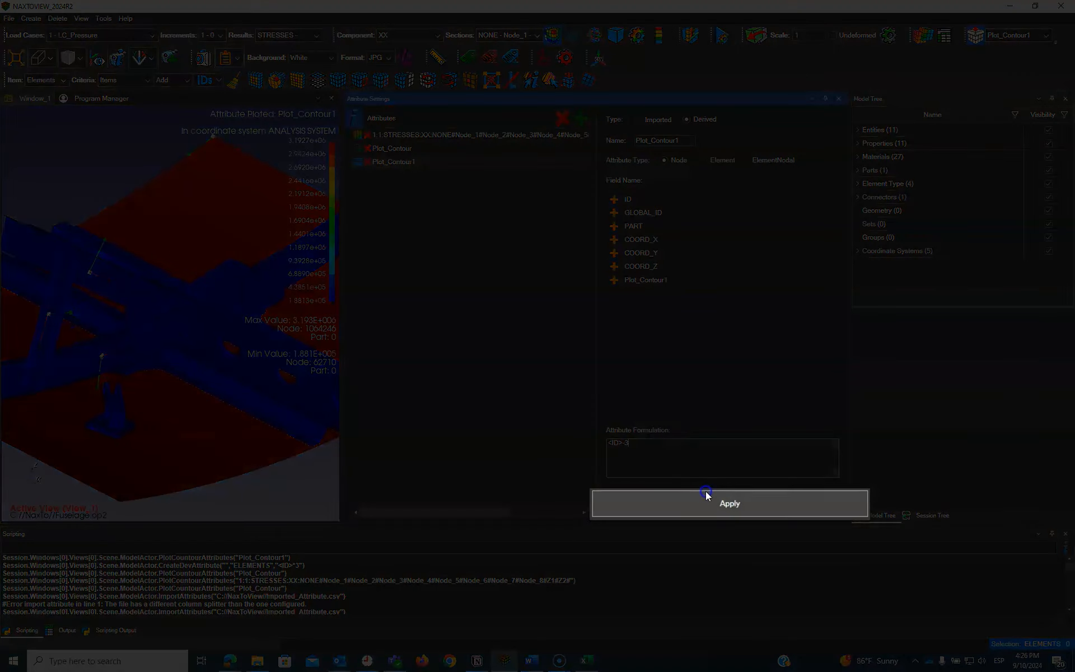